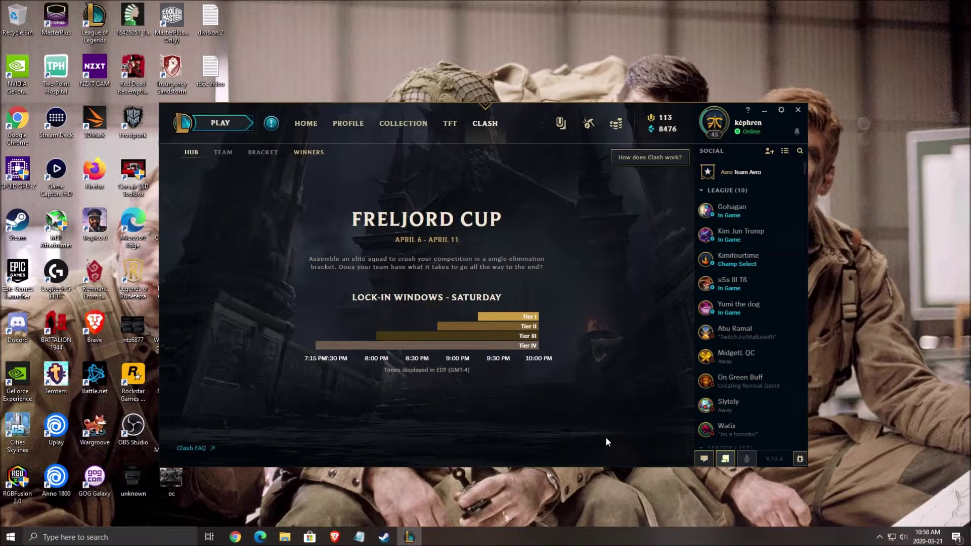
# Search Windows for 'game mode' and open the Game Mode settings page
pyautogui.click(116, 538)
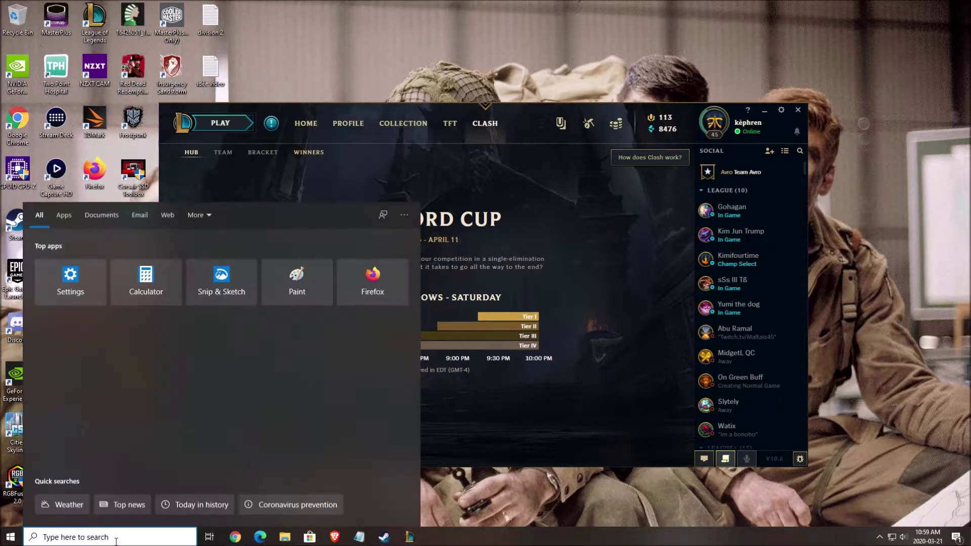
pyautogui.write('game mode')
pyautogui.press('Return')
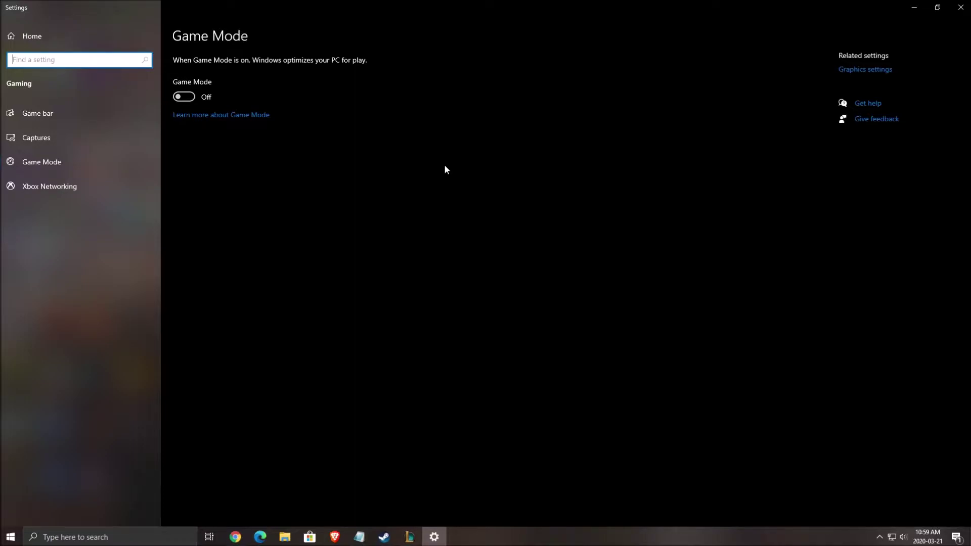
# Review the Game bar and Captures settings, close Settings, and reveal hidden tray icons
pyautogui.click(64, 116)
pyautogui.scroll(-1, 254, 121)
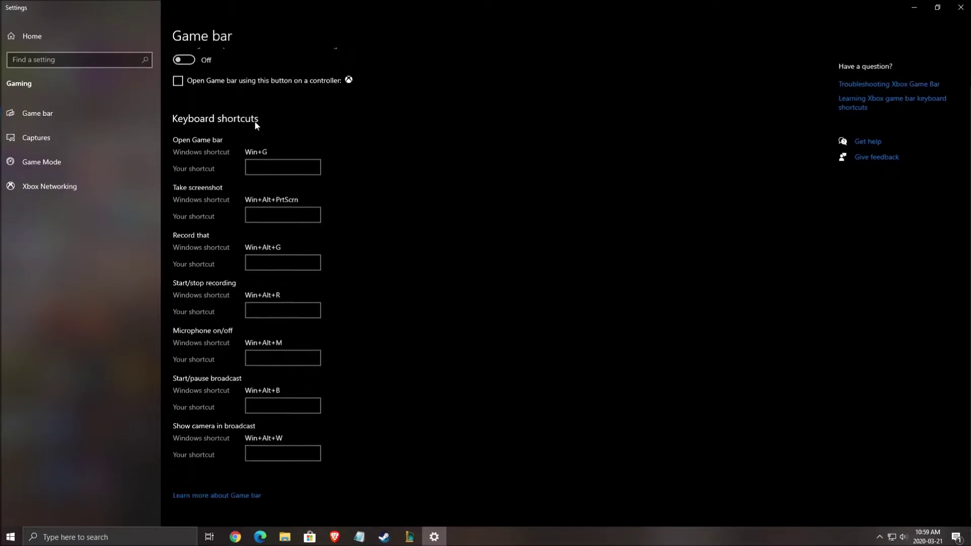
pyautogui.scroll(1, 254, 121)
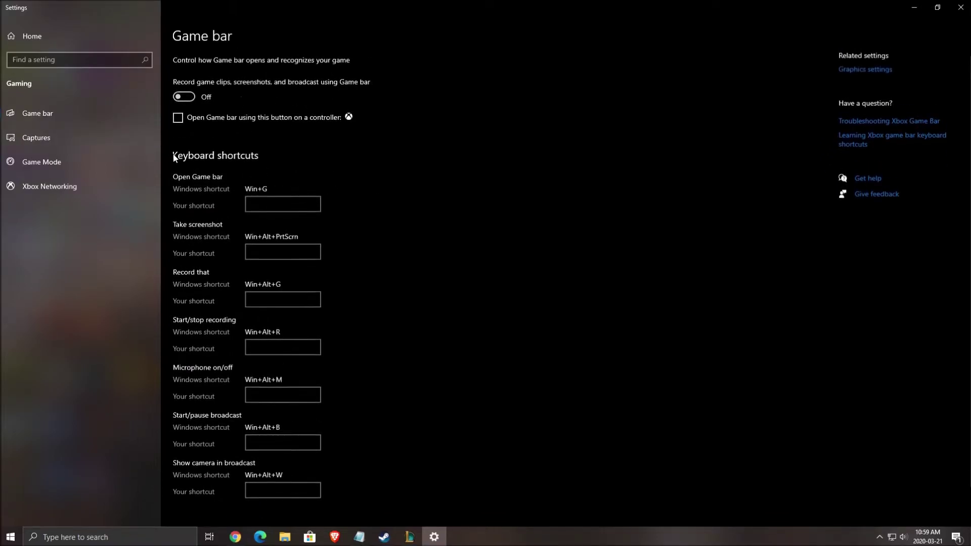
pyautogui.click(41, 137)
pyautogui.scroll(-1, 254, 155)
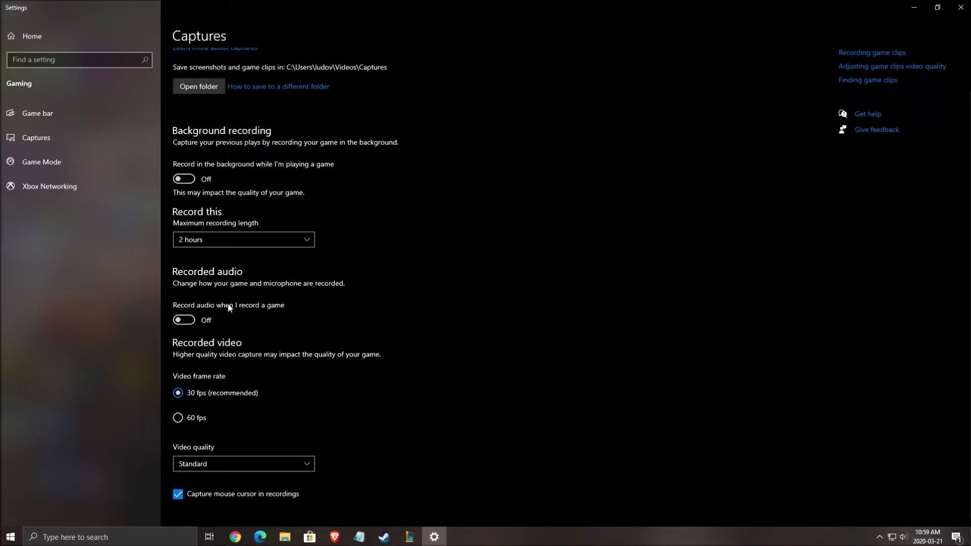
pyautogui.click(960, 12)
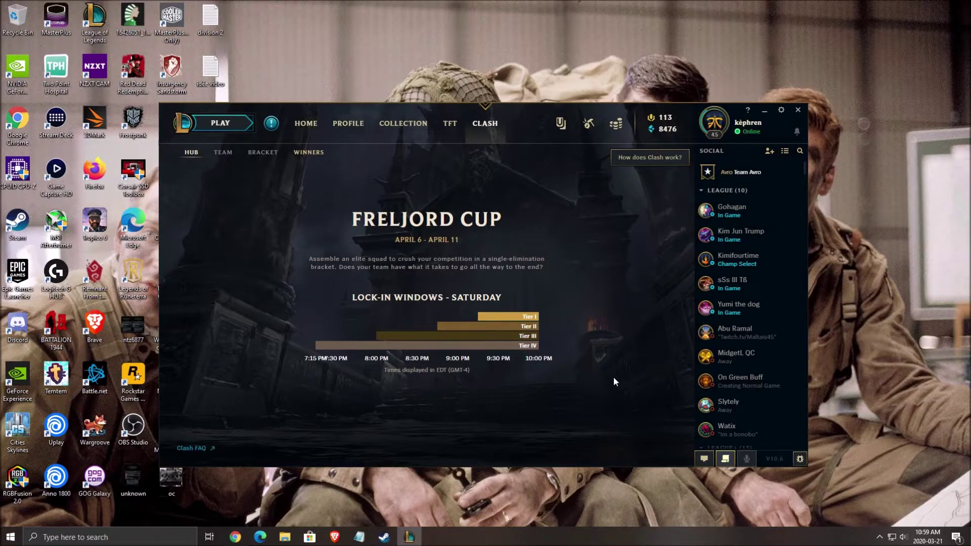
pyautogui.click(879, 537)
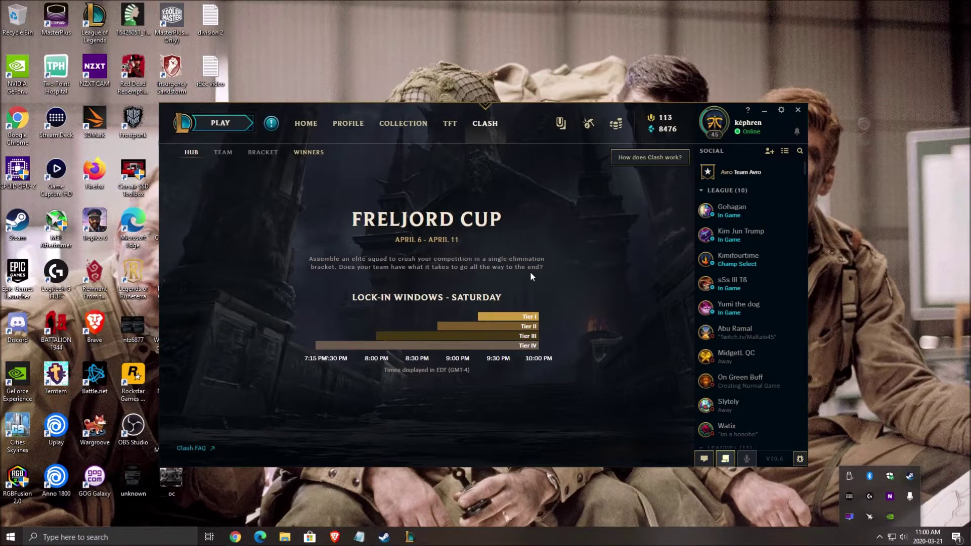
pyautogui.click(162, 537)
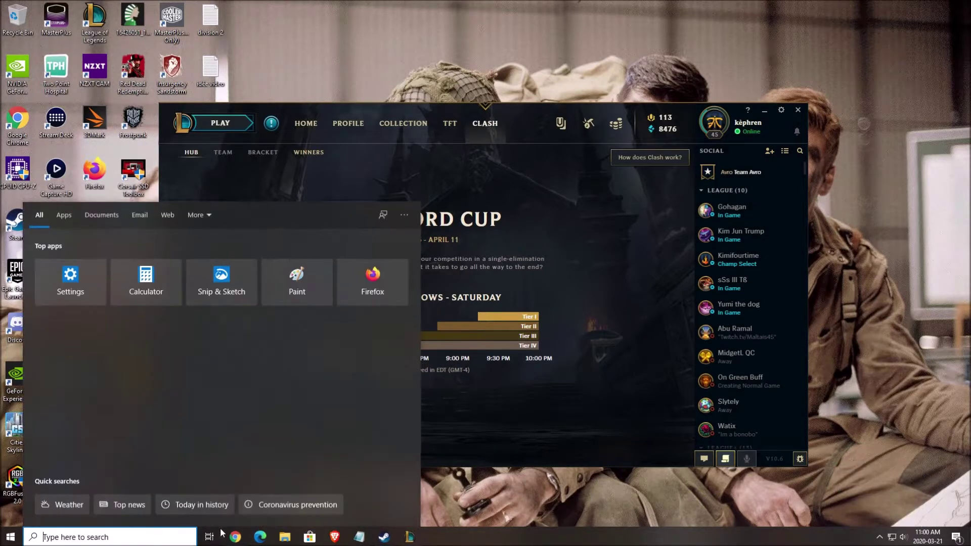
pyautogui.write('power')
pyautogui.press('Return')
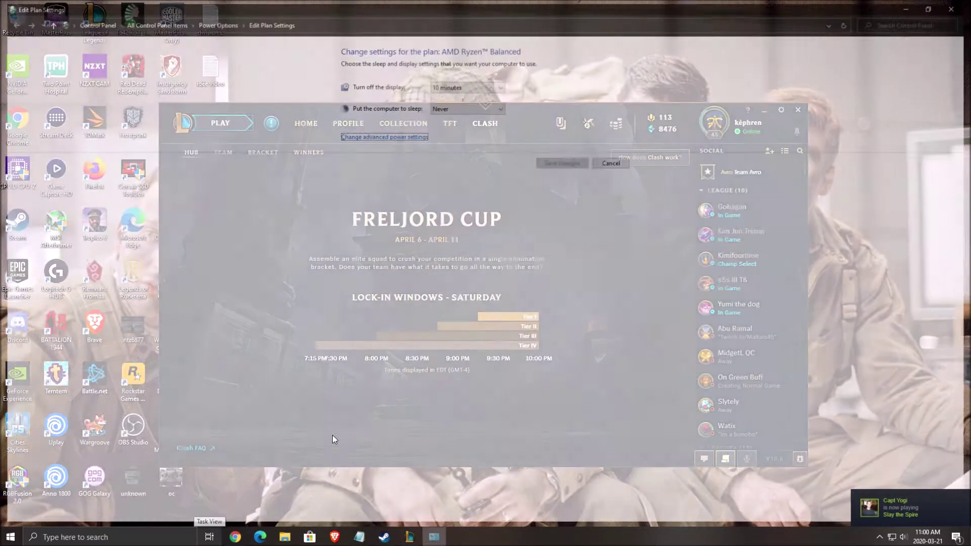
pyautogui.moveTo(454, 4); pyautogui.dragTo(619, 73)
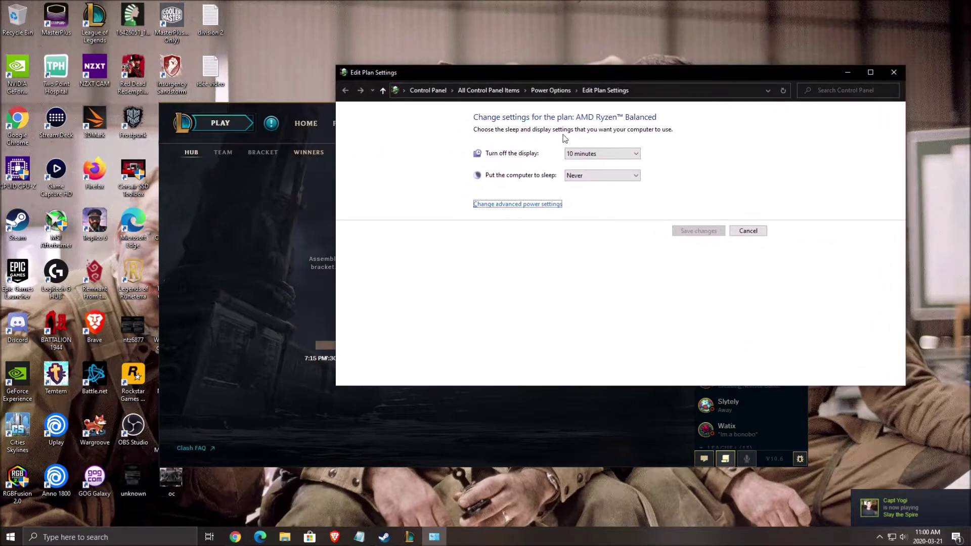
pyautogui.click(501, 204)
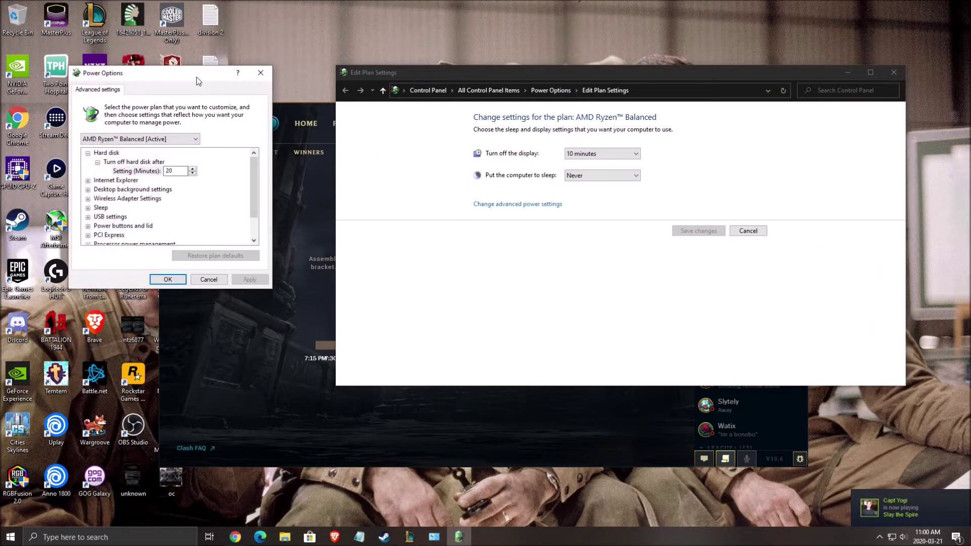
pyautogui.moveTo(192, 72); pyautogui.dragTo(678, 118)
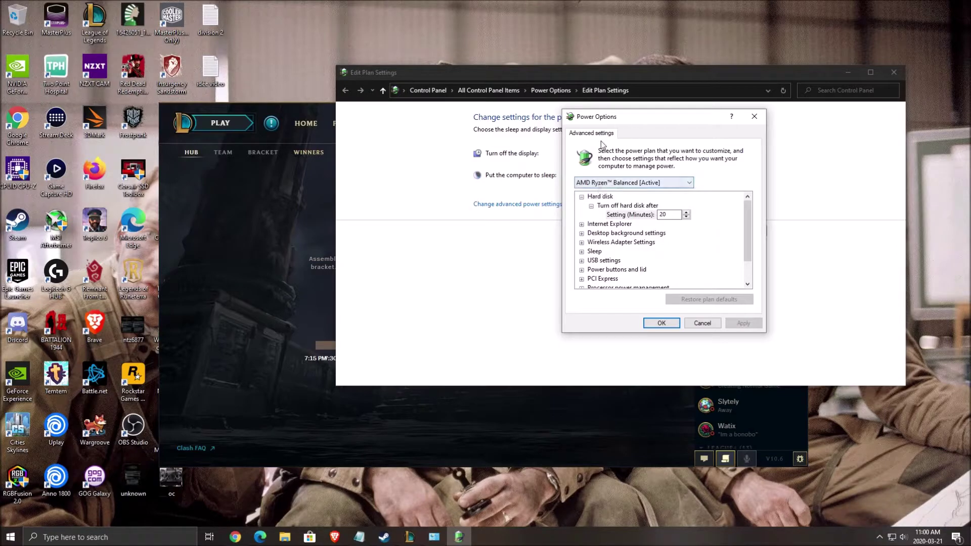
pyautogui.click(652, 183)
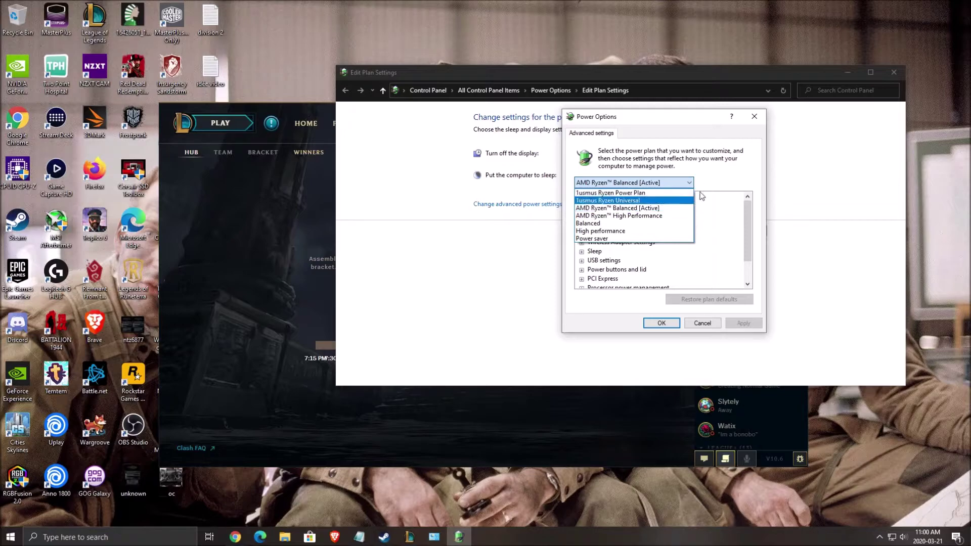
pyautogui.click(704, 326)
pyautogui.click(704, 326)
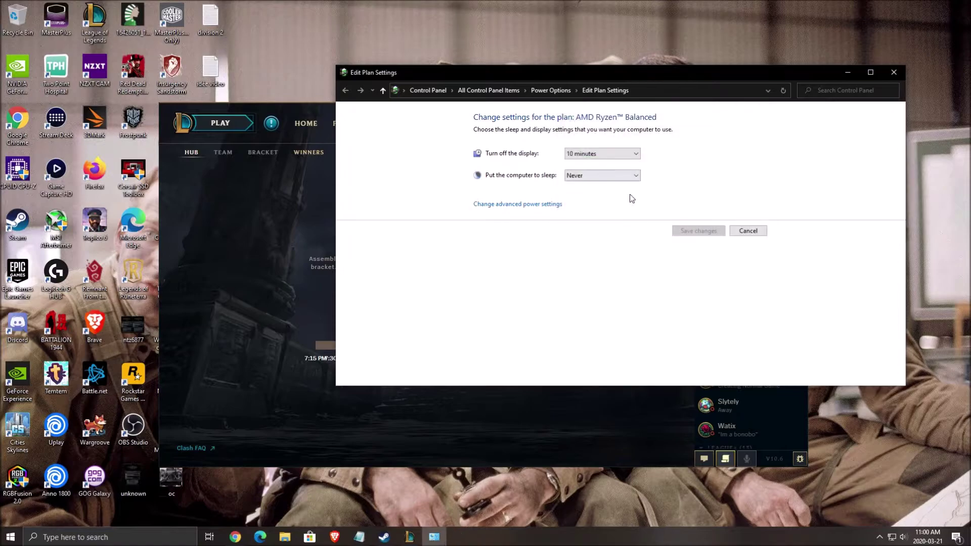
pyautogui.click(893, 71)
pyautogui.moveTo(706, 257)
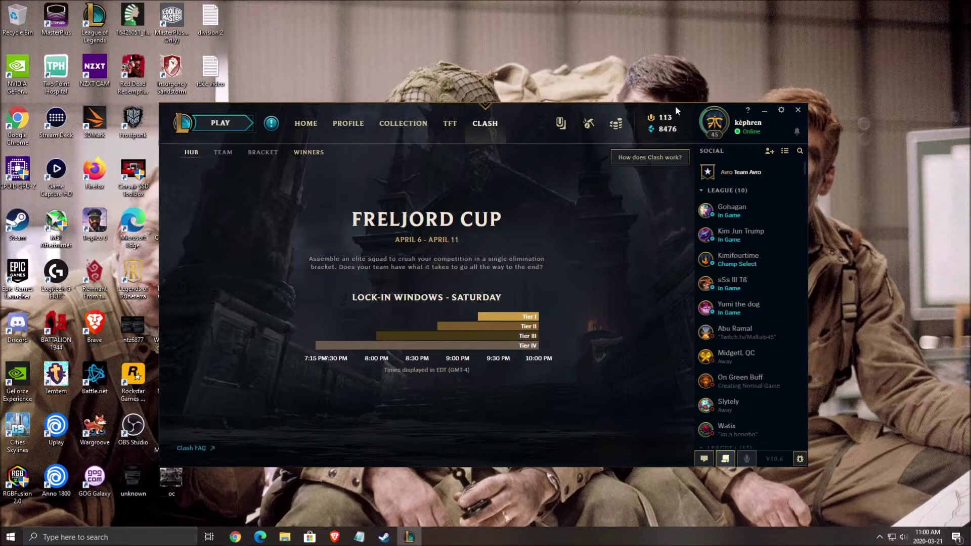
pyautogui.moveTo(535, 114); pyautogui.dragTo(546, 111)
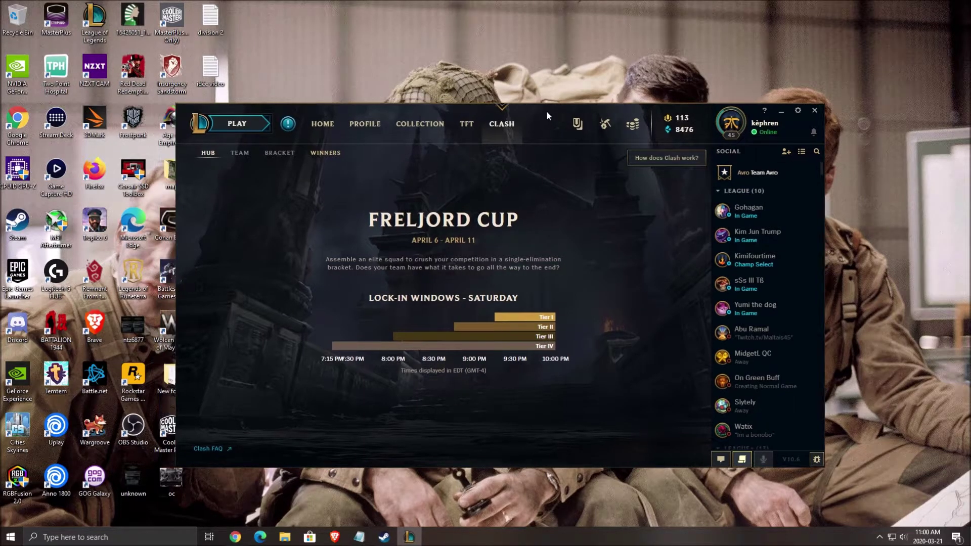
pyautogui.click(791, 105)
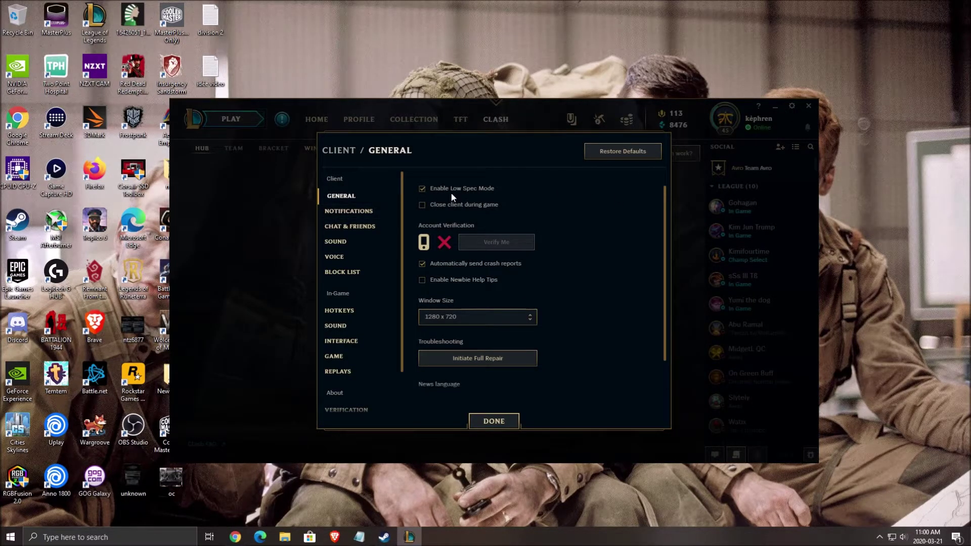
pyautogui.moveTo(443, 194)
pyautogui.click(360, 211)
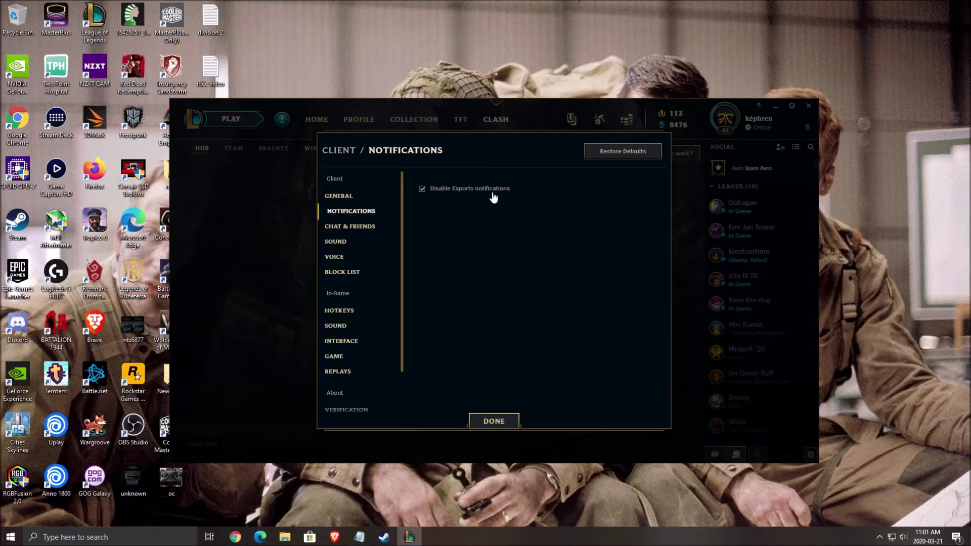
pyautogui.click(494, 421)
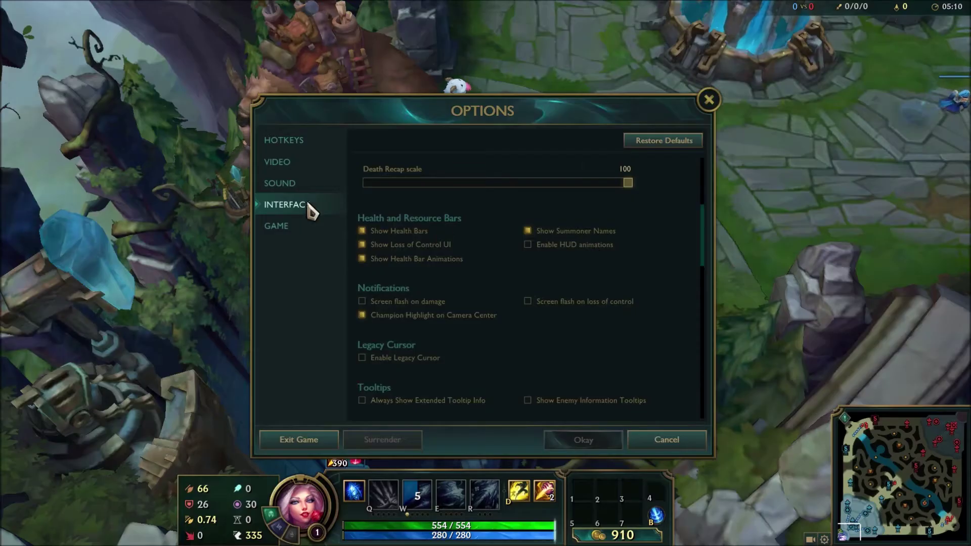
# In the Video options, keep Full Screen display mode and 1920x1080 resolution
pyautogui.click(277, 162)
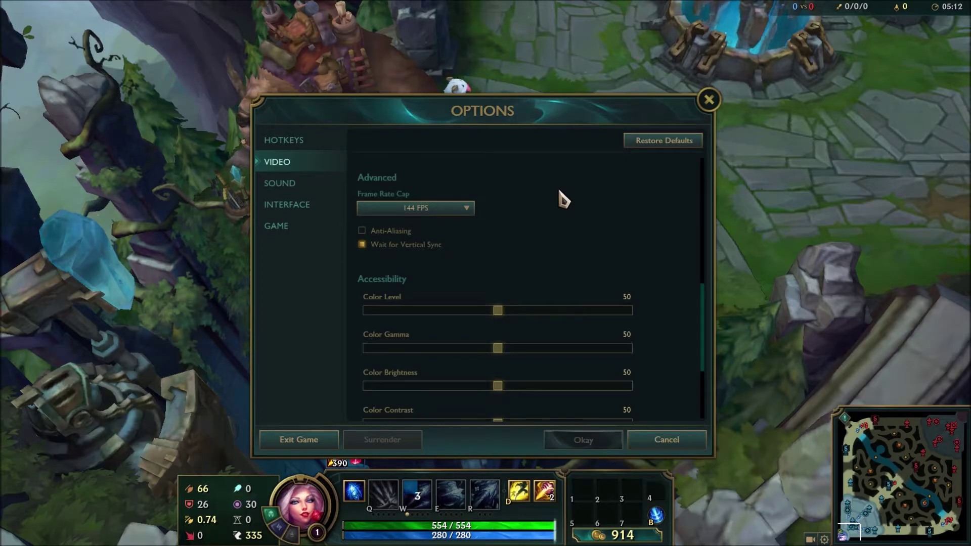
pyautogui.scroll(3, 581, 266)
pyautogui.scroll(2, 581, 266)
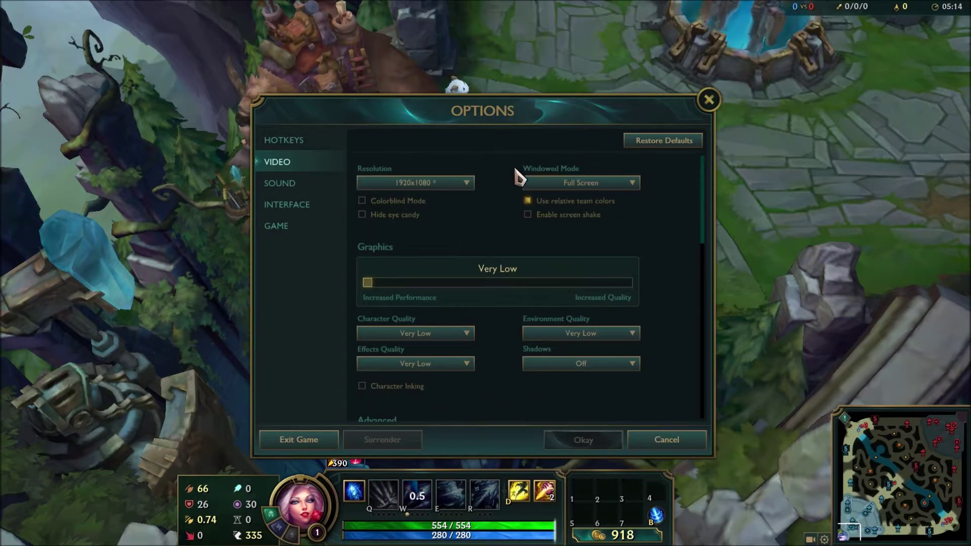
pyautogui.click(582, 187)
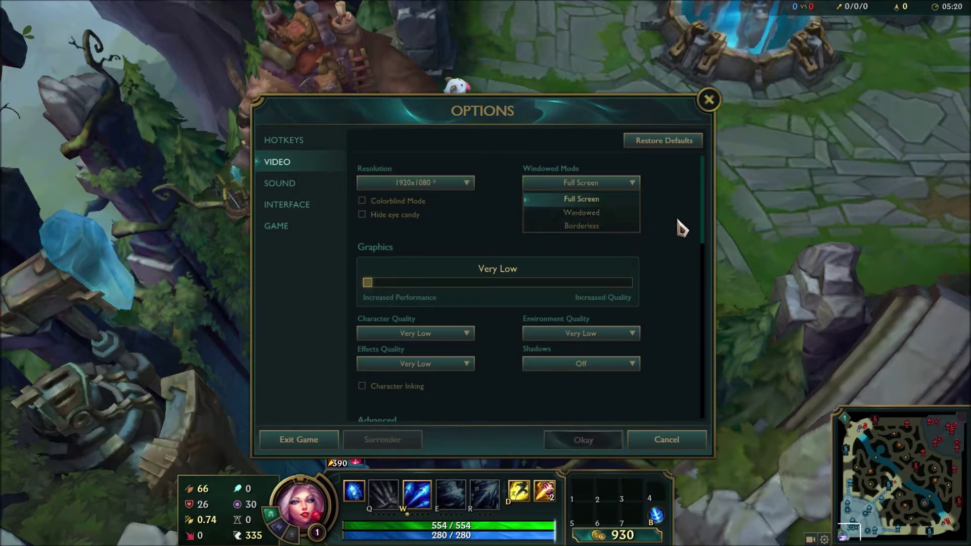
pyautogui.click(680, 228)
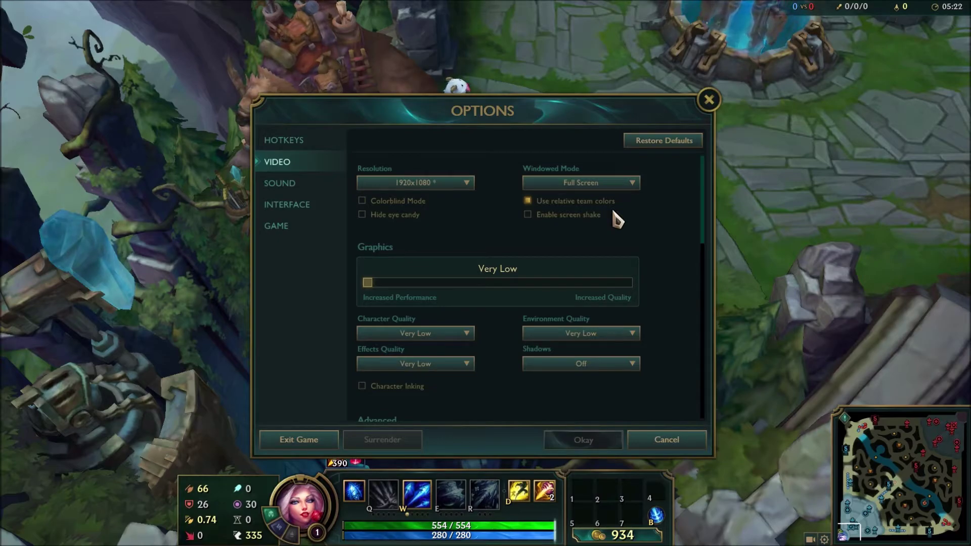
pyautogui.click(463, 185)
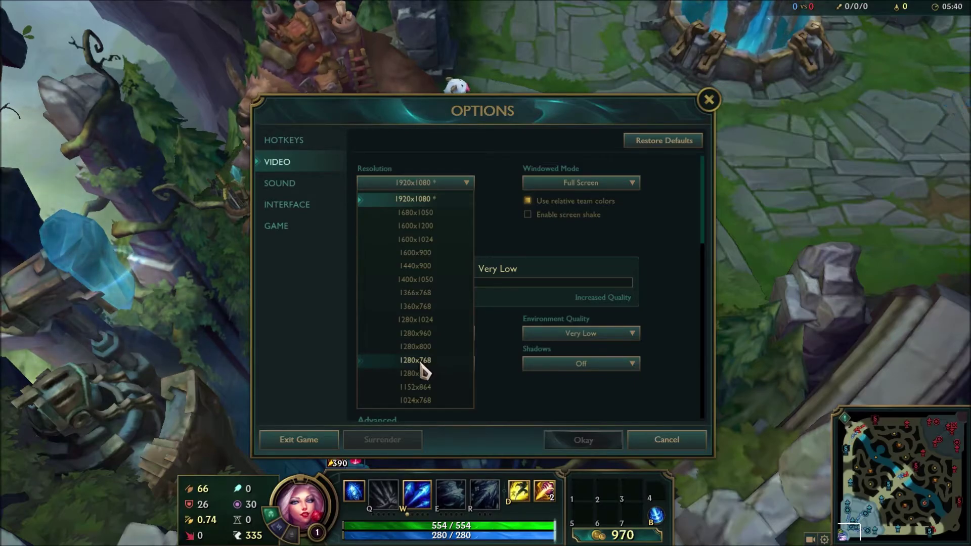
pyautogui.click(650, 260)
pyautogui.scroll(-3, 653, 262)
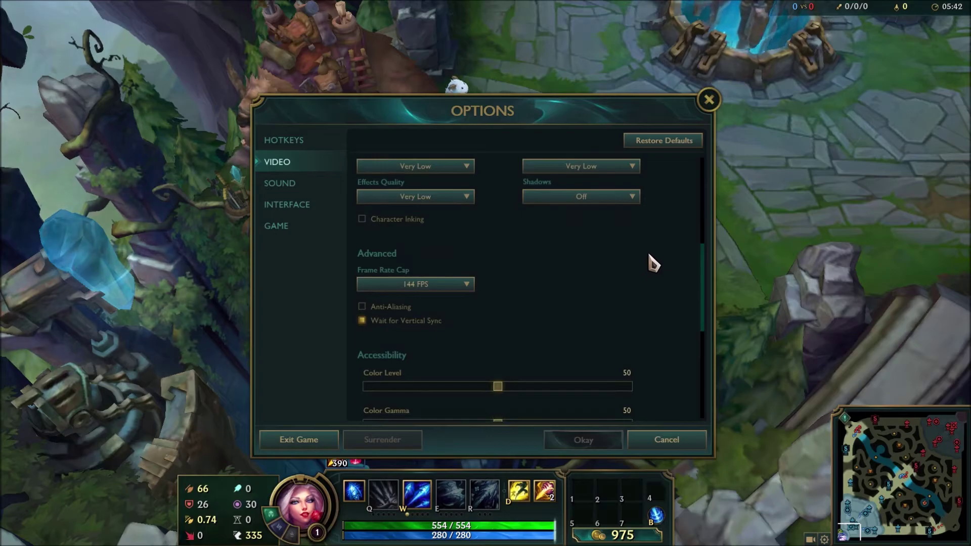
pyautogui.scroll(3, 607, 283)
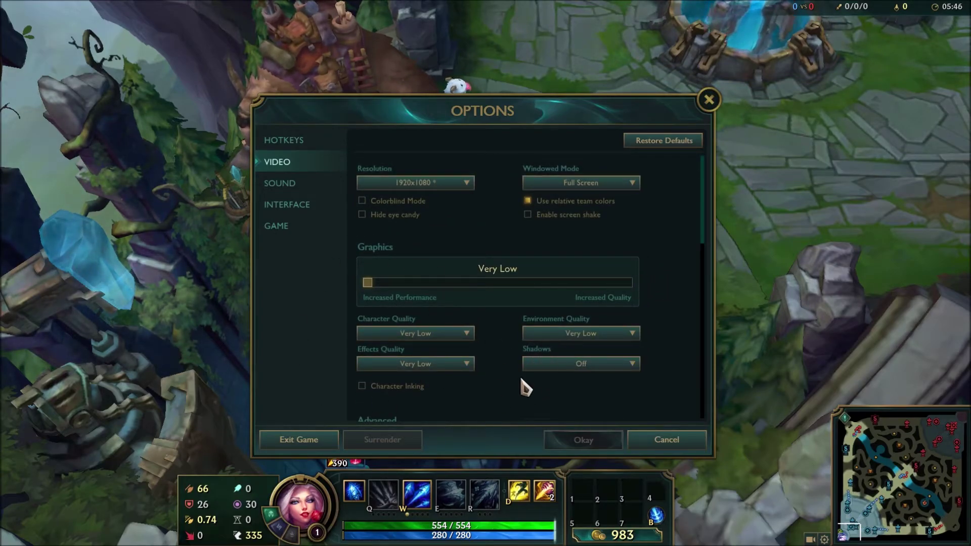
pyautogui.click(530, 365)
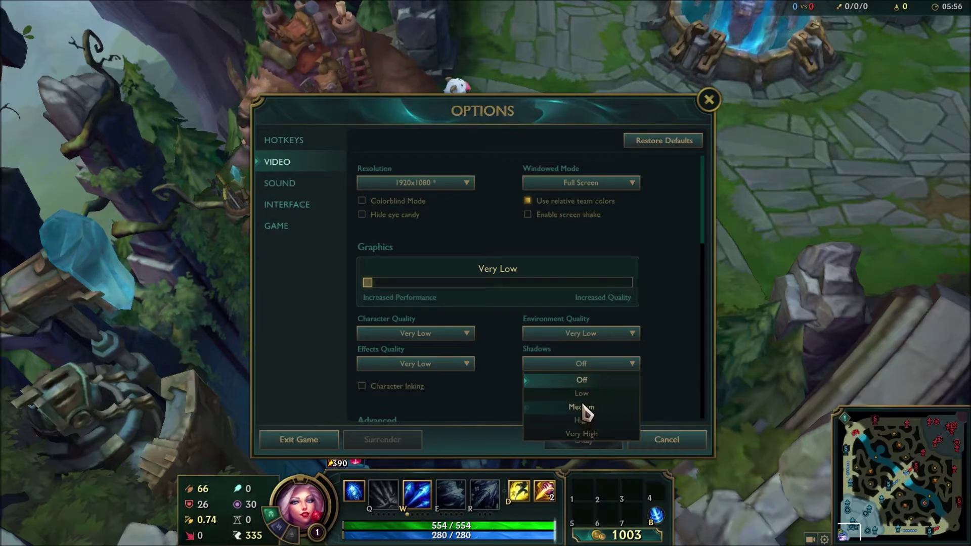
pyautogui.click(586, 383)
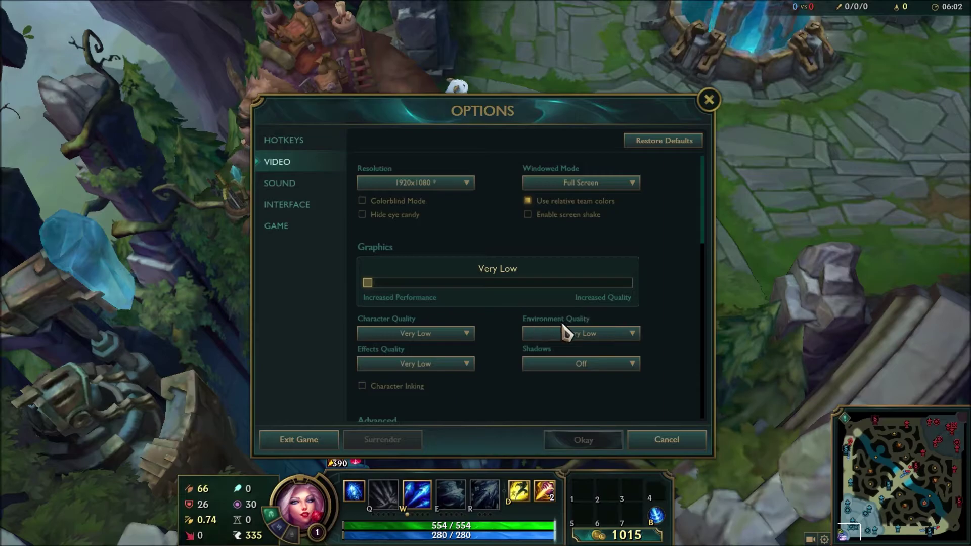
pyautogui.click(591, 333)
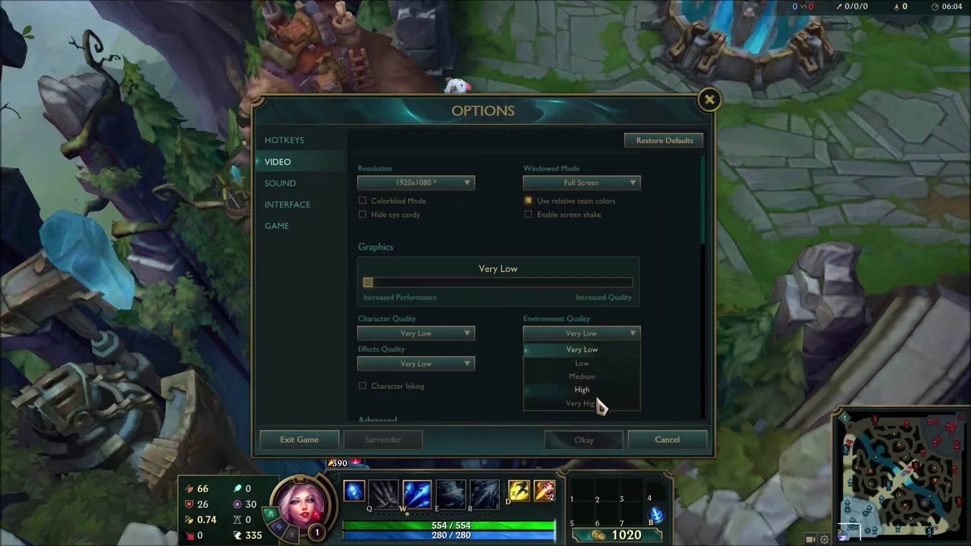
pyautogui.click(594, 351)
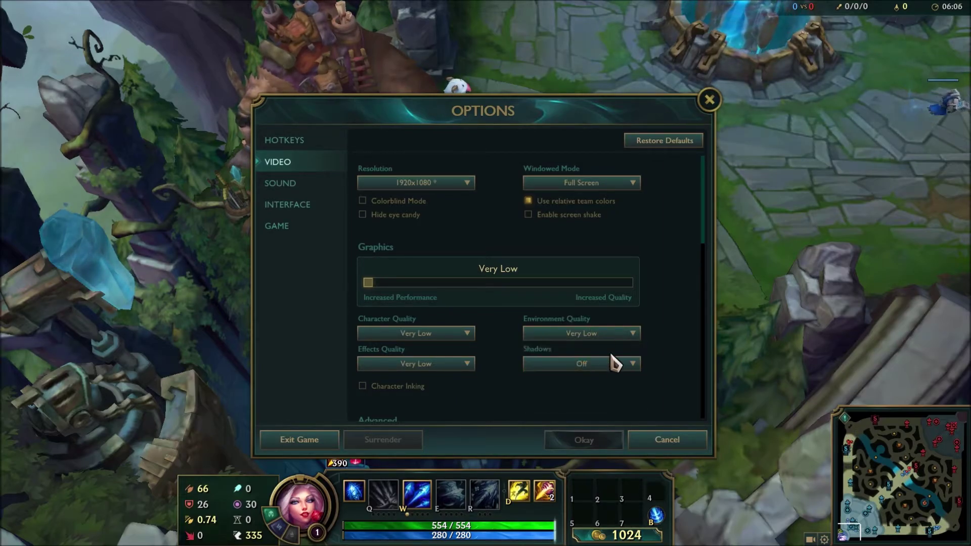
pyautogui.click(586, 334)
pyautogui.click(617, 368)
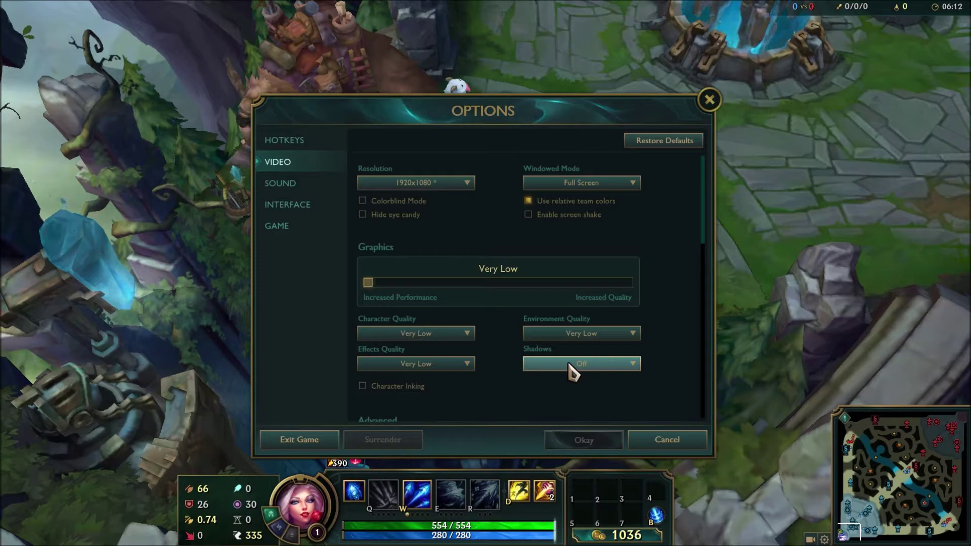
pyautogui.click(405, 364)
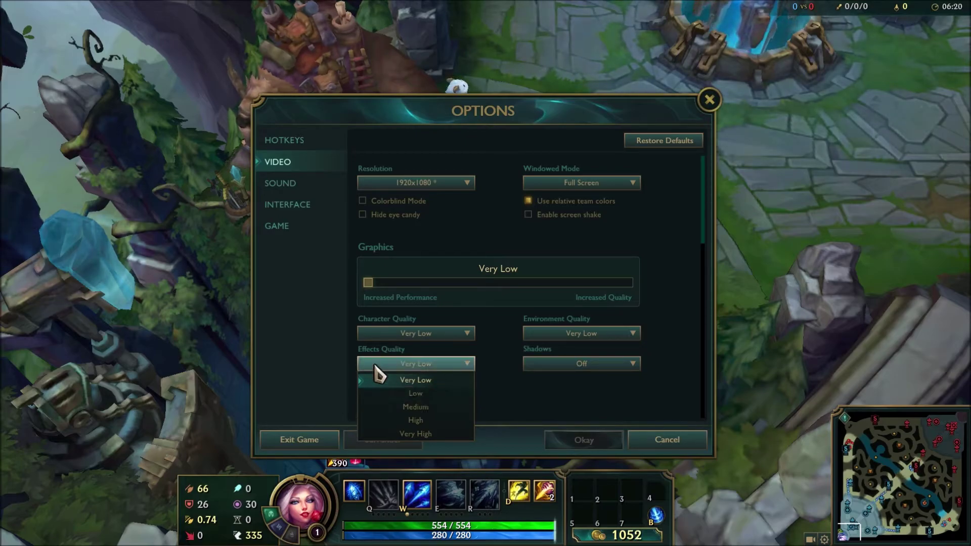
pyautogui.click(422, 381)
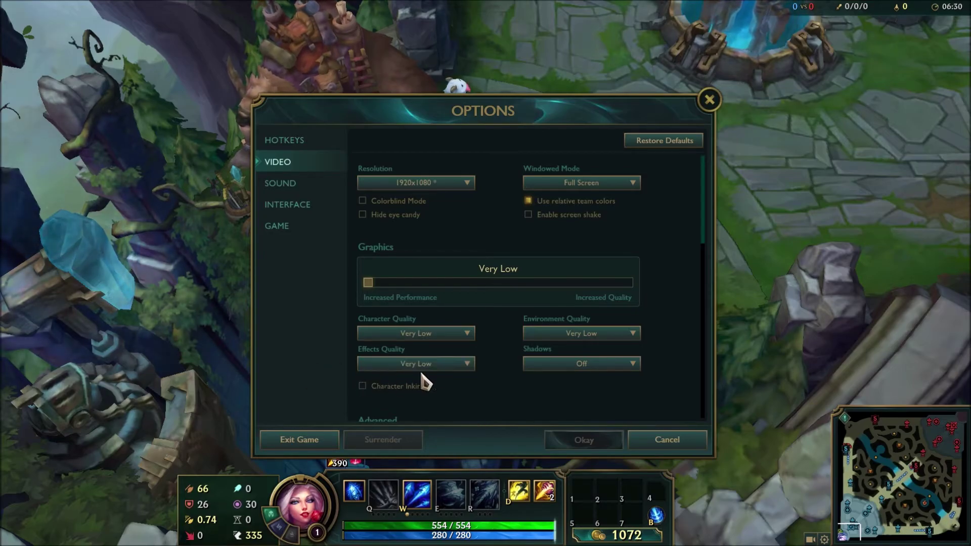
pyautogui.click(407, 363)
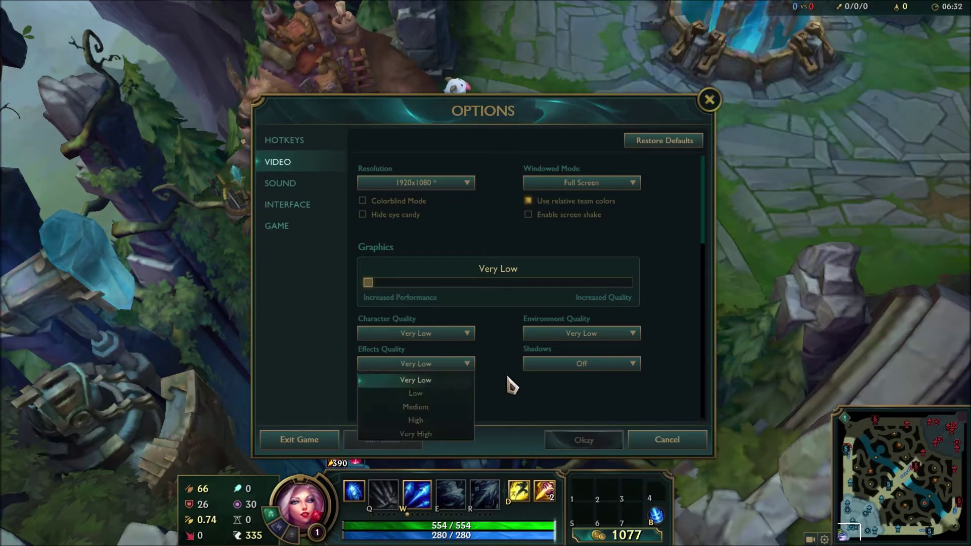
pyautogui.click(500, 399)
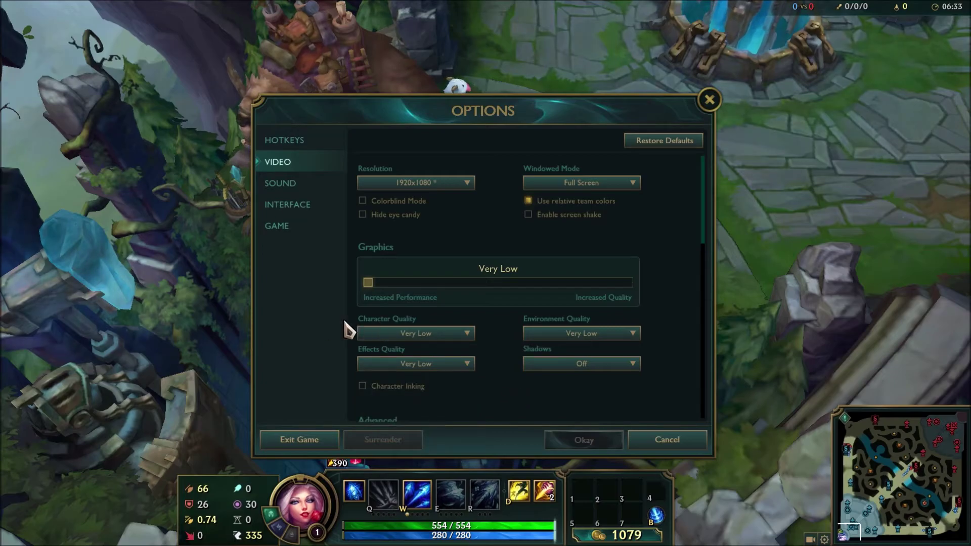
pyautogui.click(425, 334)
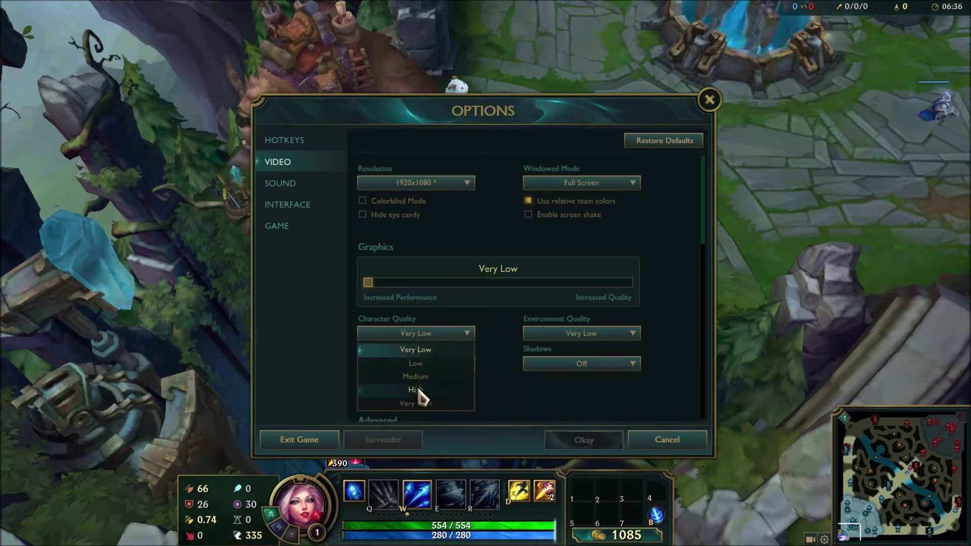
pyautogui.click(435, 331)
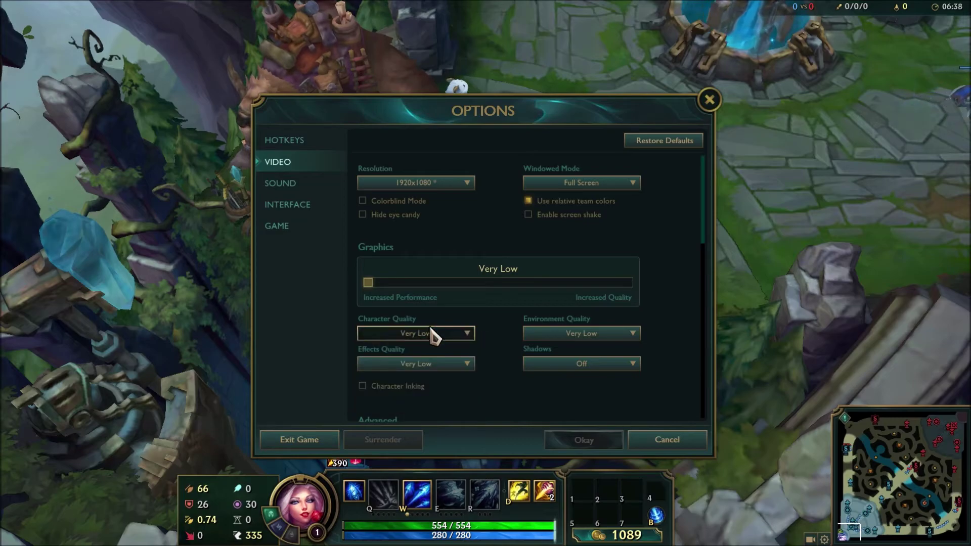
pyautogui.click(455, 335)
pyautogui.click(514, 353)
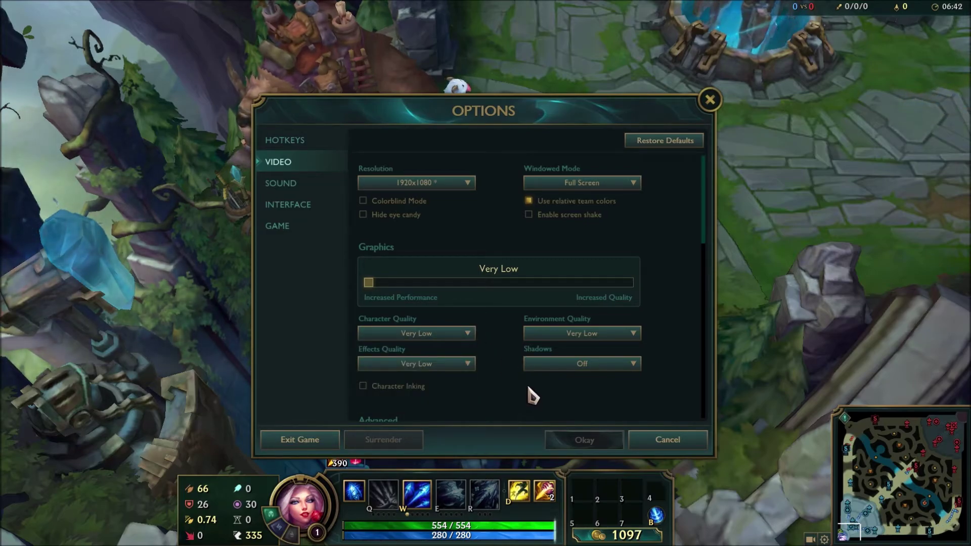
pyautogui.scroll(-10, 529, 388)
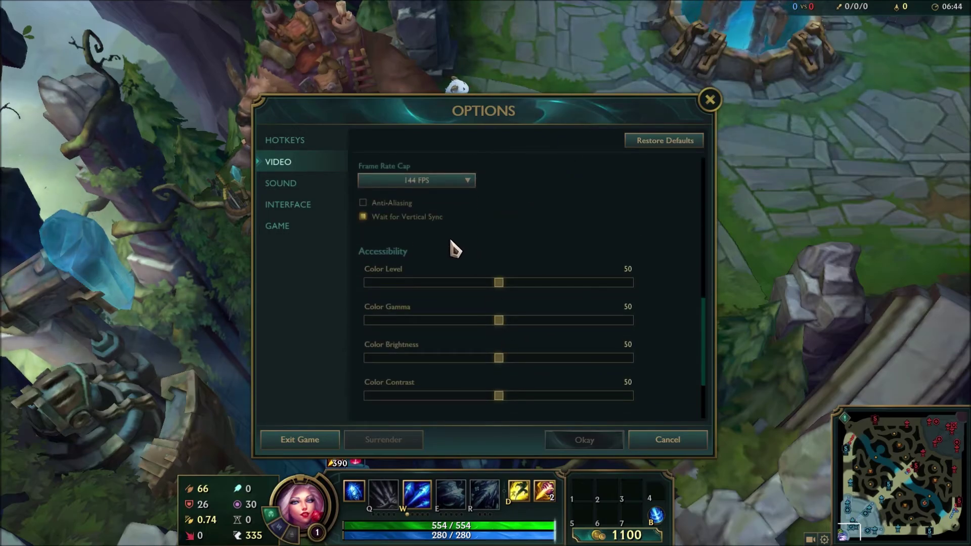
pyautogui.scroll(5, 455, 258)
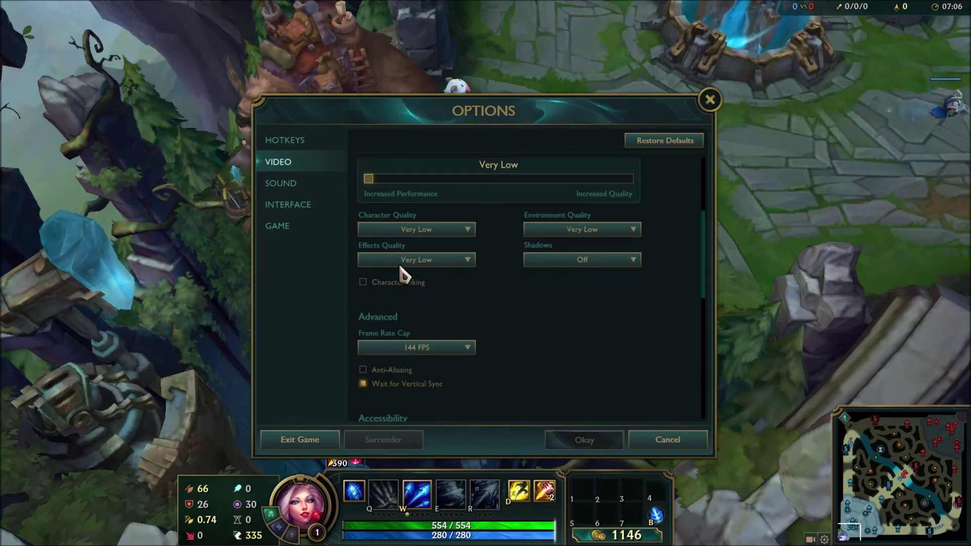
pyautogui.click(304, 204)
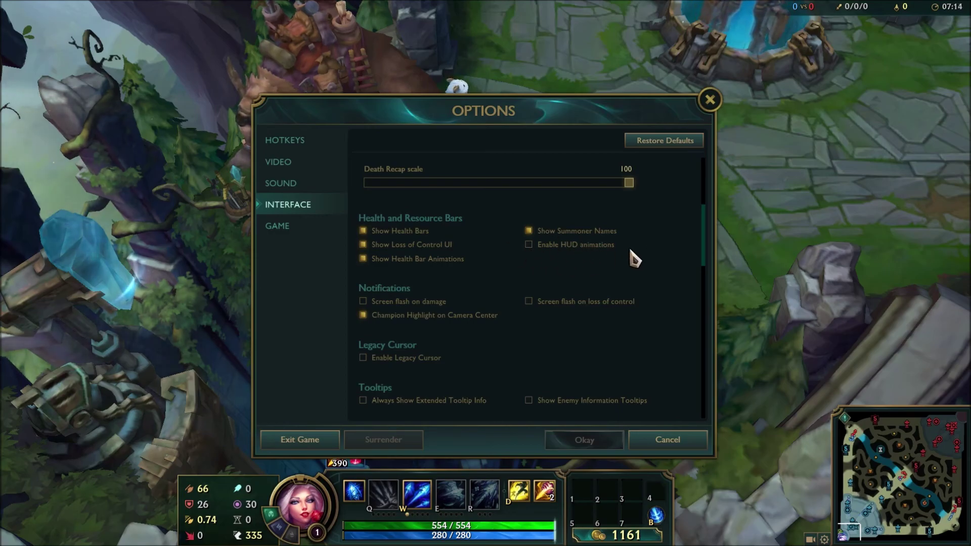
# Scroll through the Interface settings covering health bars, notifications, legacy cursor and tooltips
pyautogui.scroll(-10, 581, 360)
pyautogui.scroll(12, 582, 360)
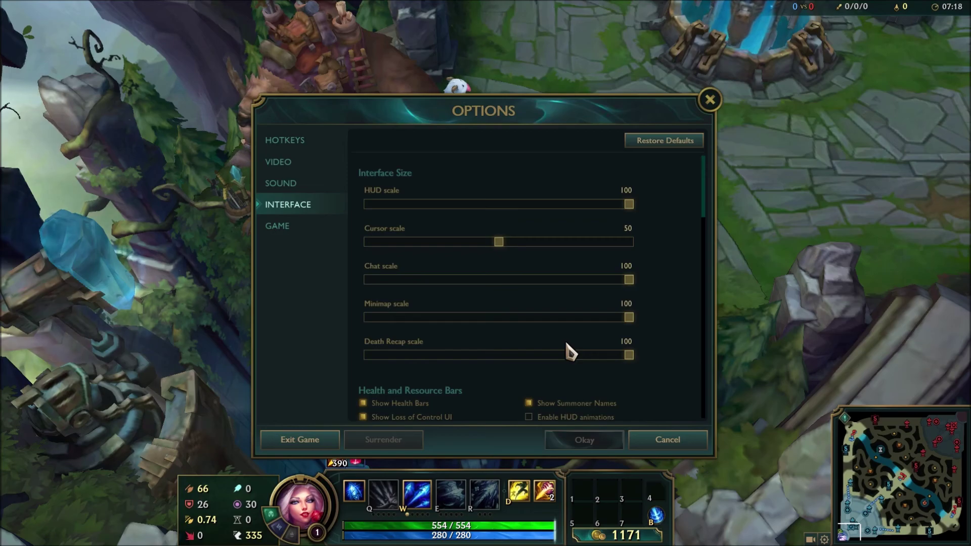
pyautogui.scroll(-4, 537, 327)
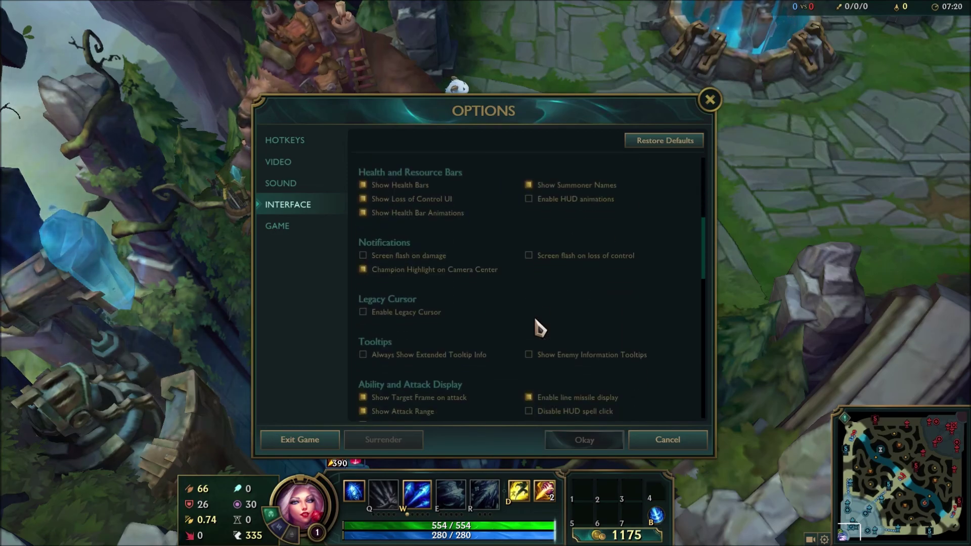